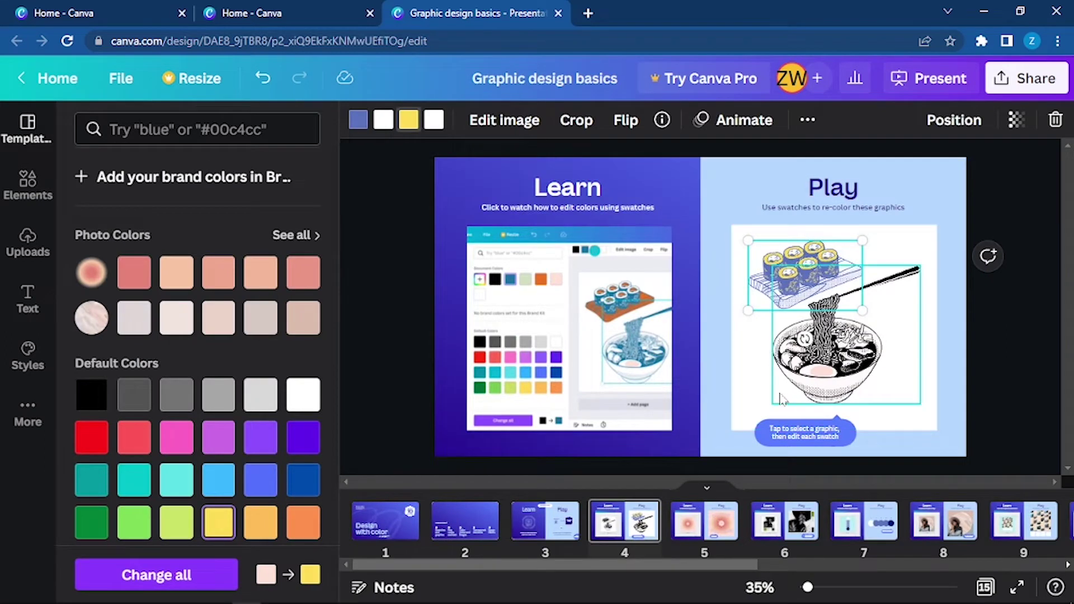
- Recolour the ramen bowl's white areas to the default purple, then move to page 5
click(866, 358)
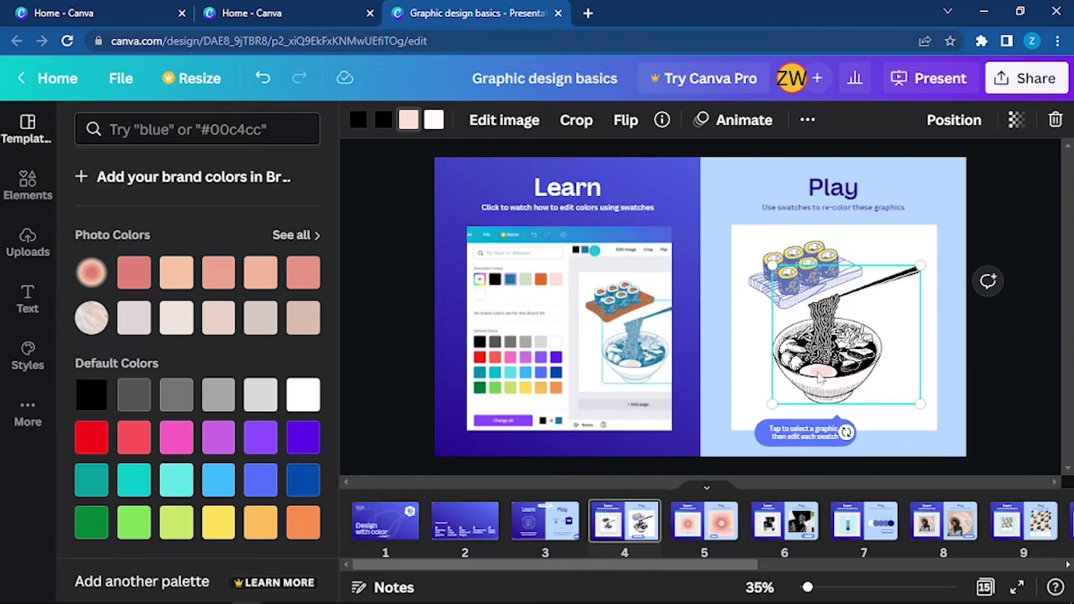
click(432, 120)
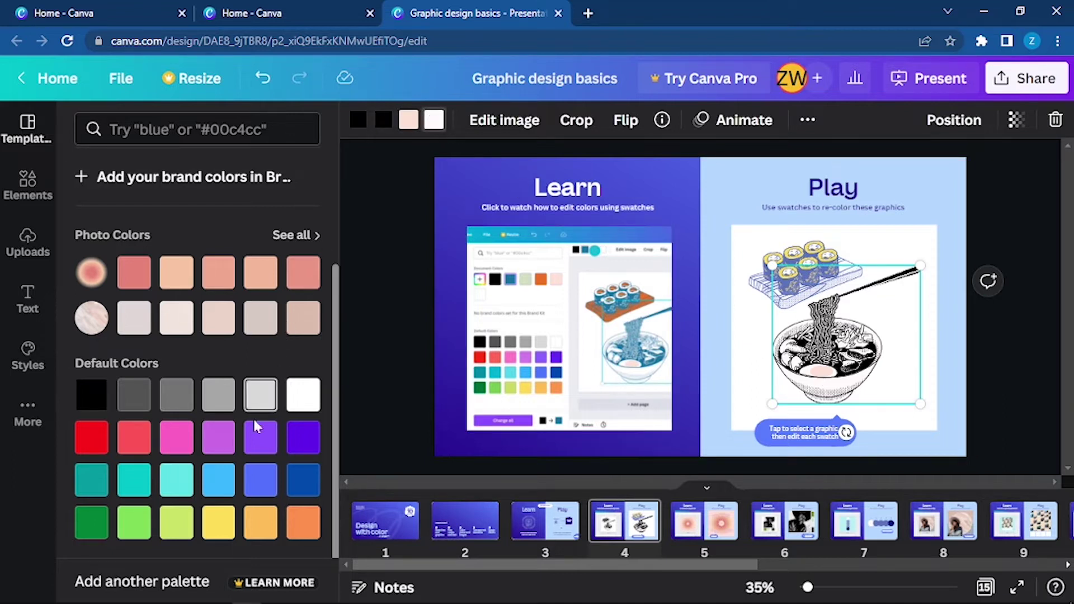
click(219, 437)
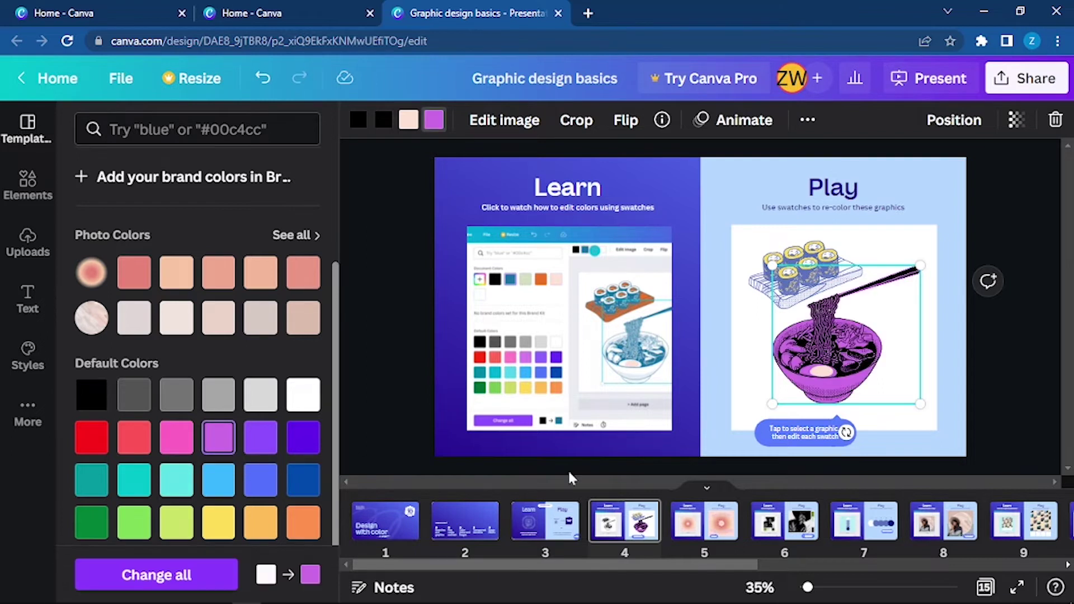
click(739, 379)
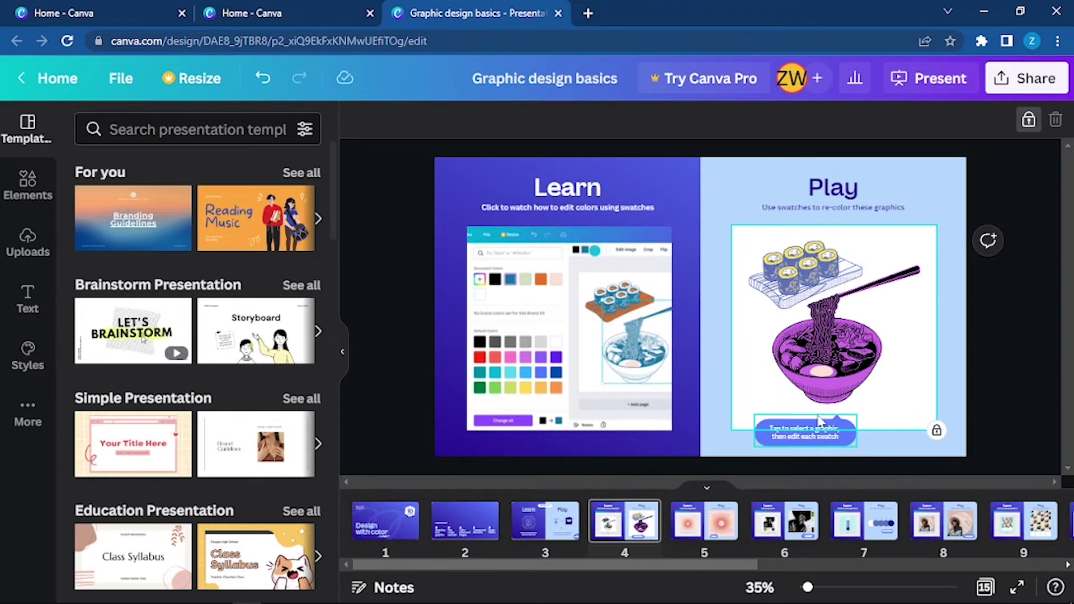
click(710, 526)
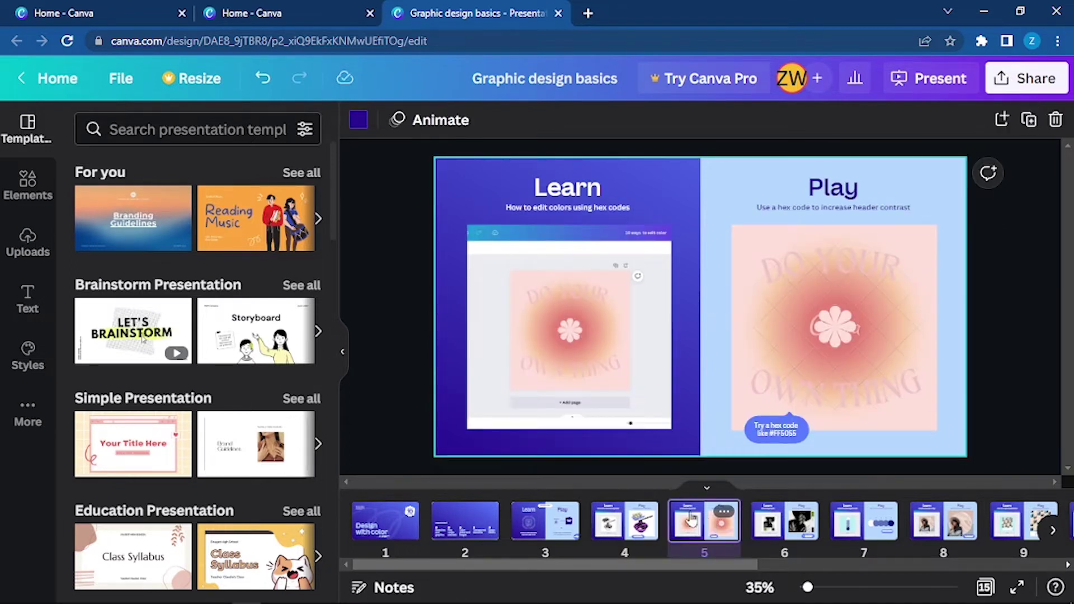
- Select the curved DO YOUR text and open its text colour panel, ready for a hex code
click(563, 331)
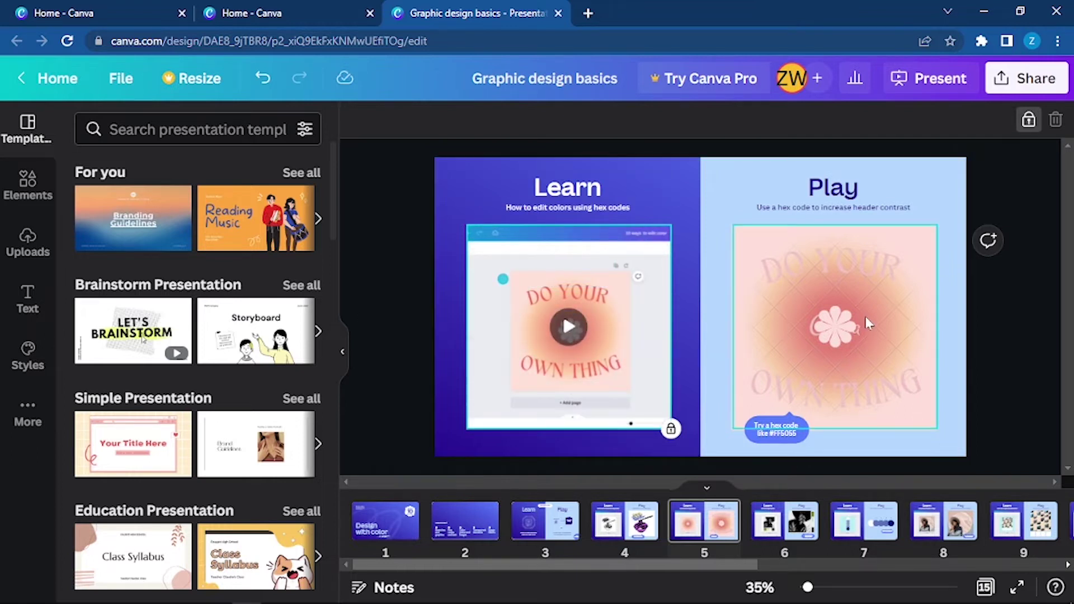
click(808, 270)
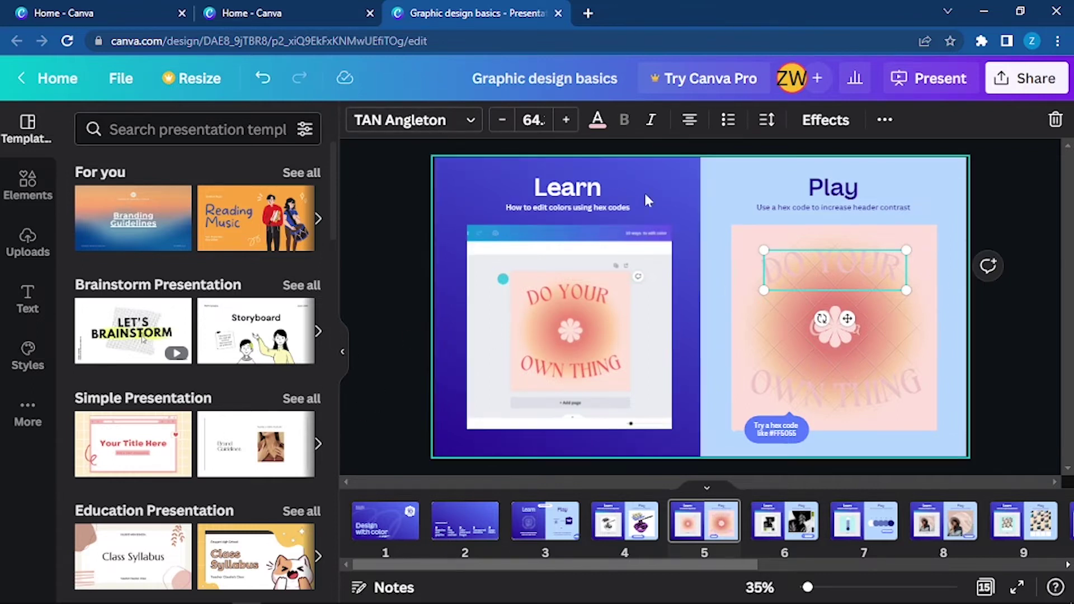
click(598, 121)
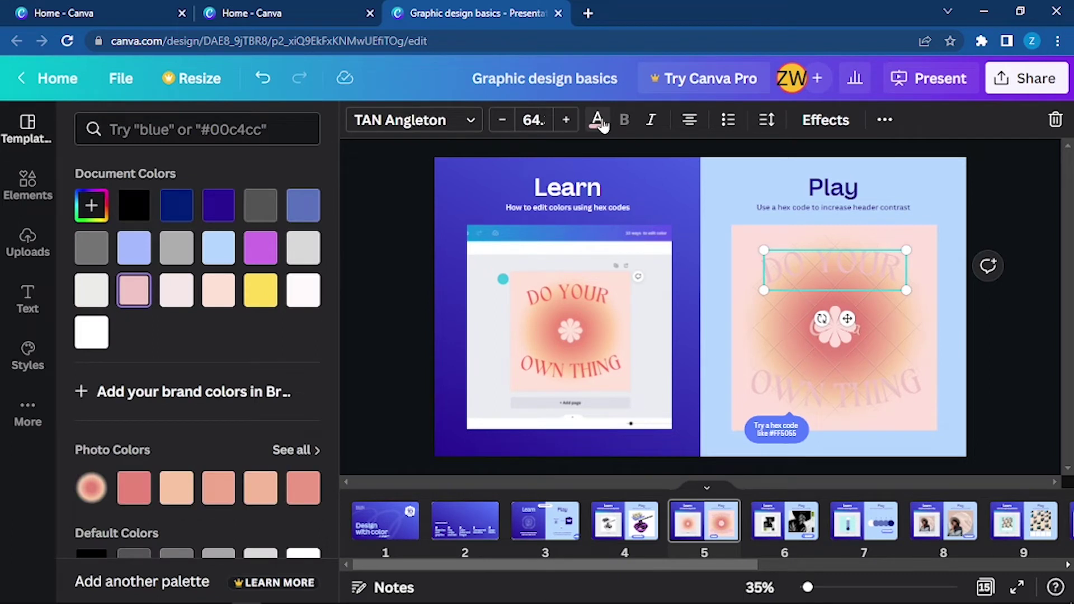
click(198, 130)
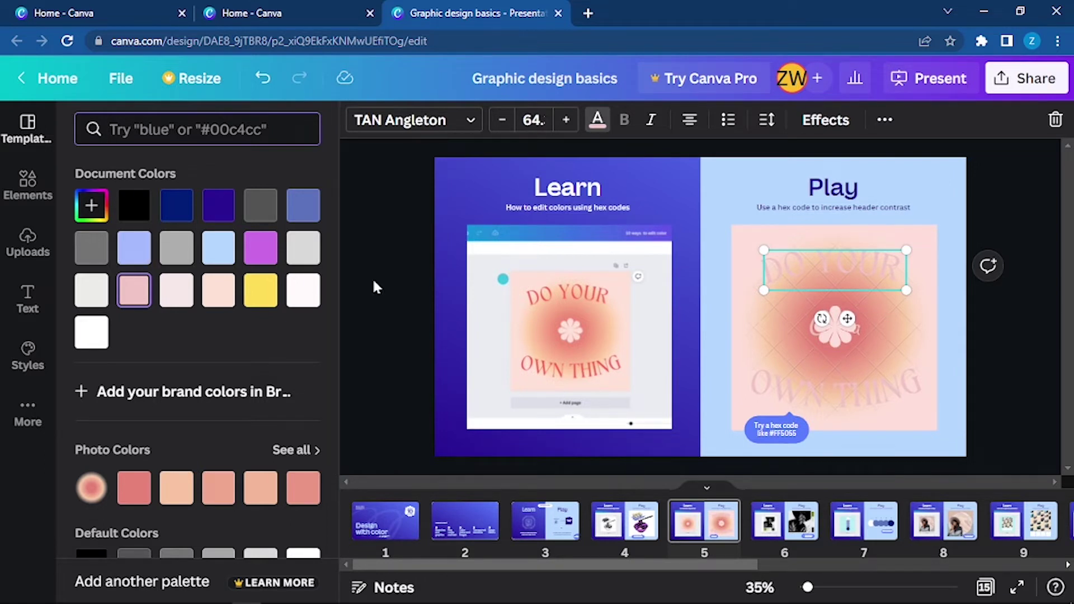
- On page 6, play and pause the color-picker tutorial, then select the lower black leaf
click(785, 531)
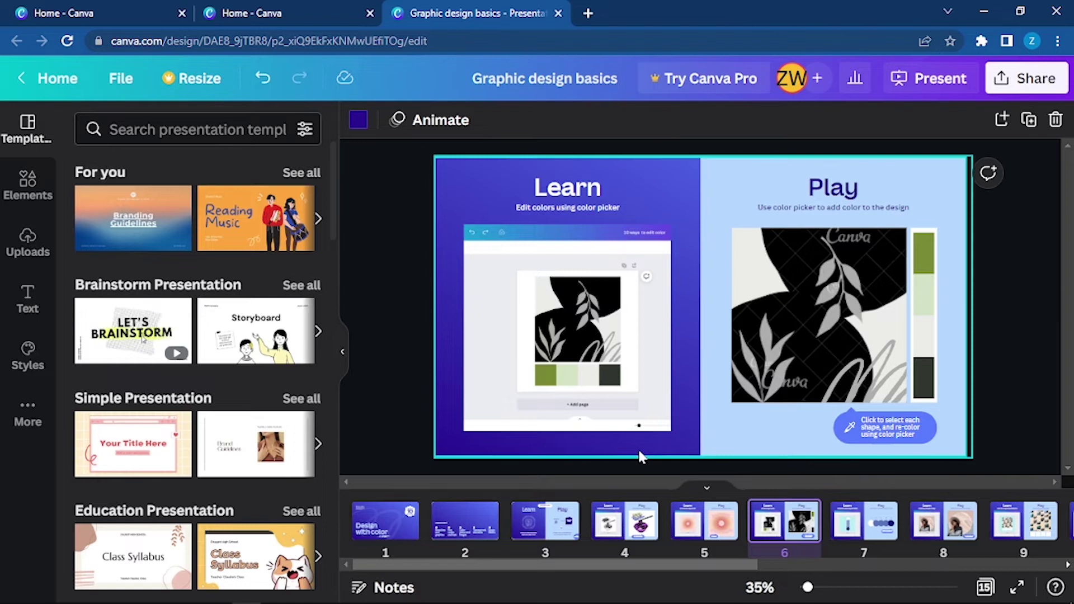
click(568, 324)
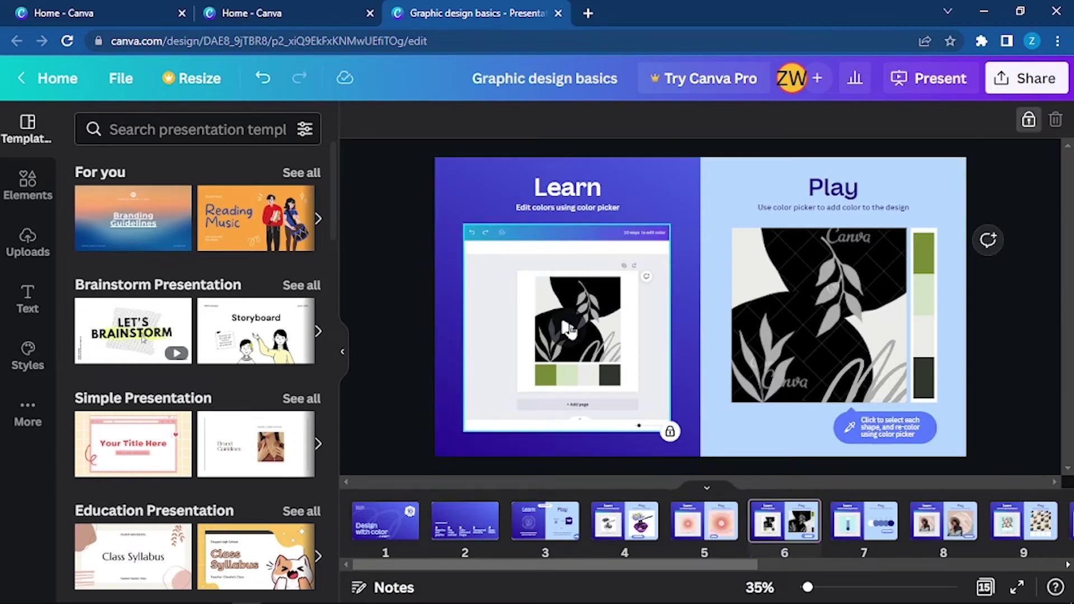
click(568, 327)
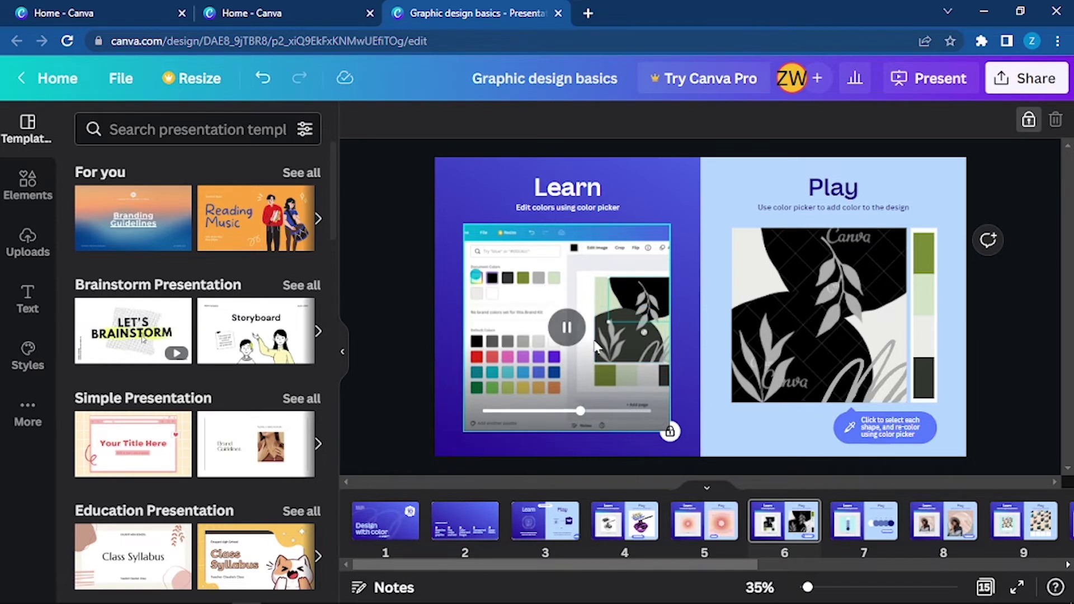
click(567, 327)
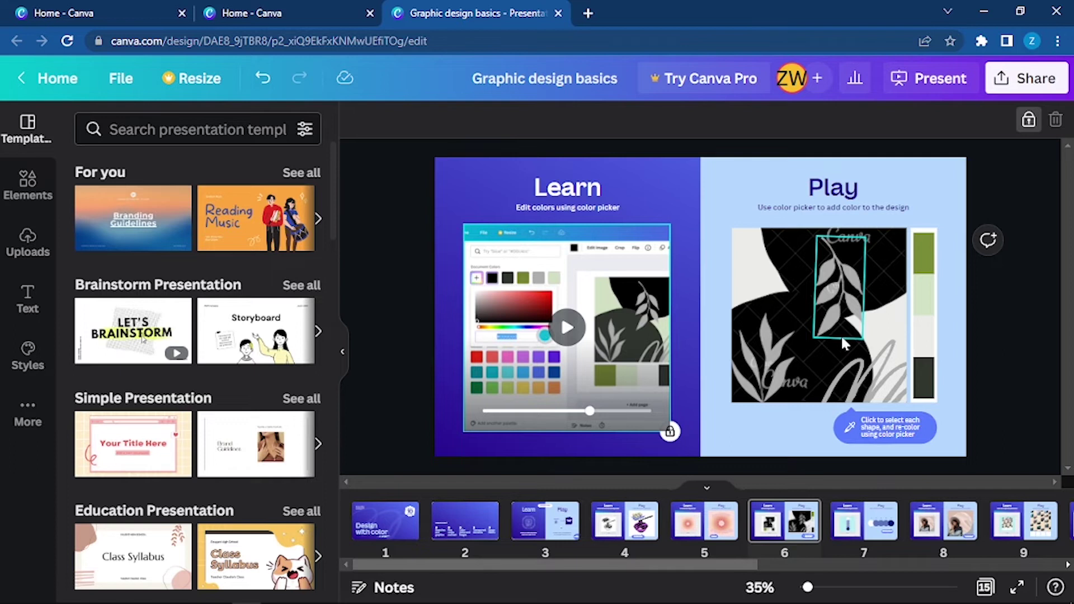
click(812, 352)
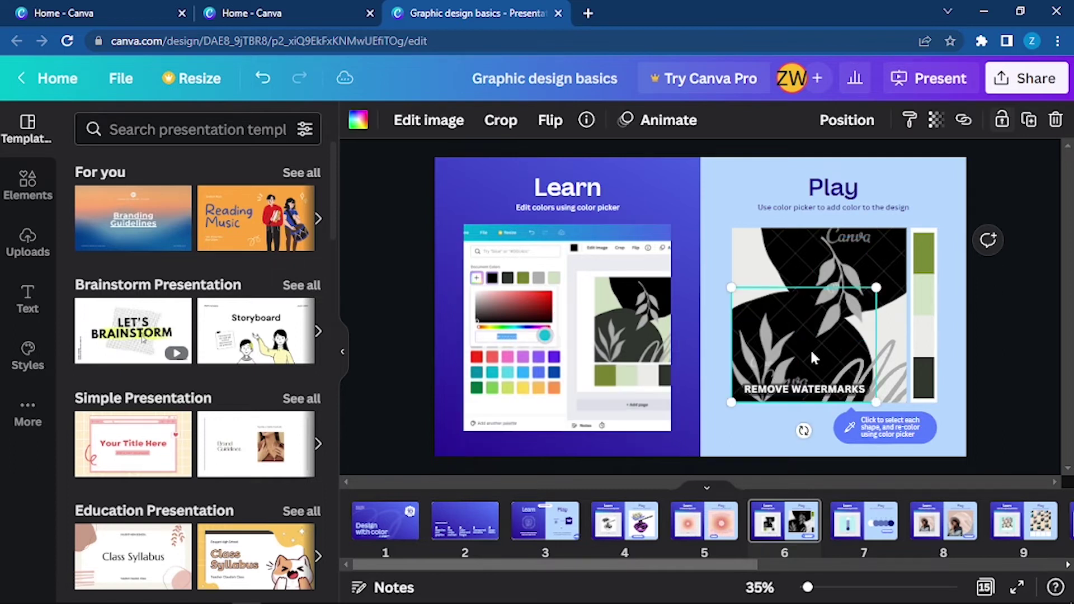
- Give the leaf shape a custom near-black colour #0A0B00, then go to slide 7
click(358, 122)
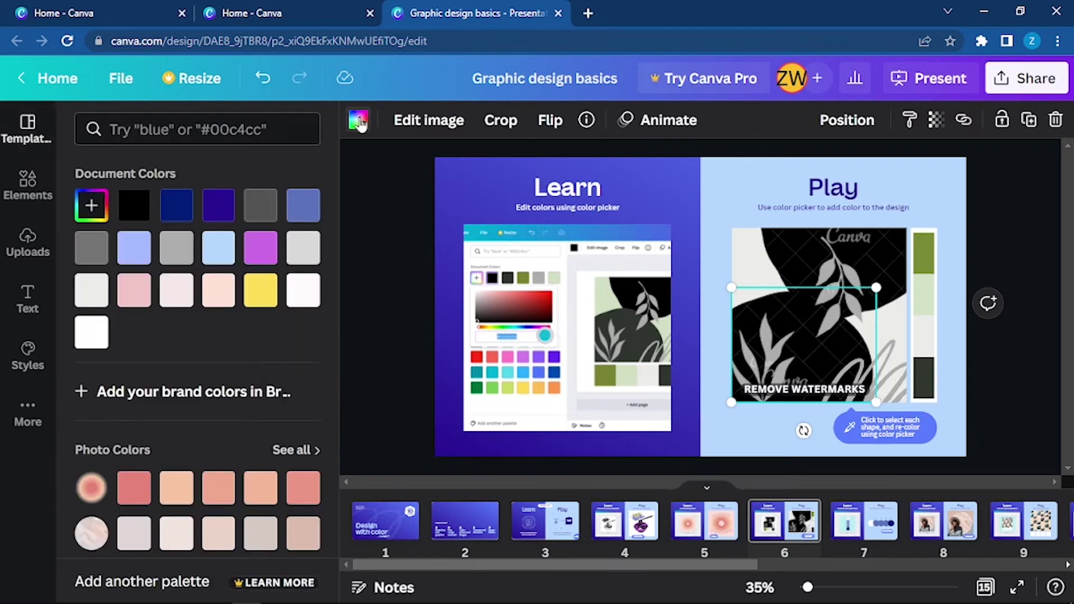
click(84, 208)
drag(103, 341, 173, 344)
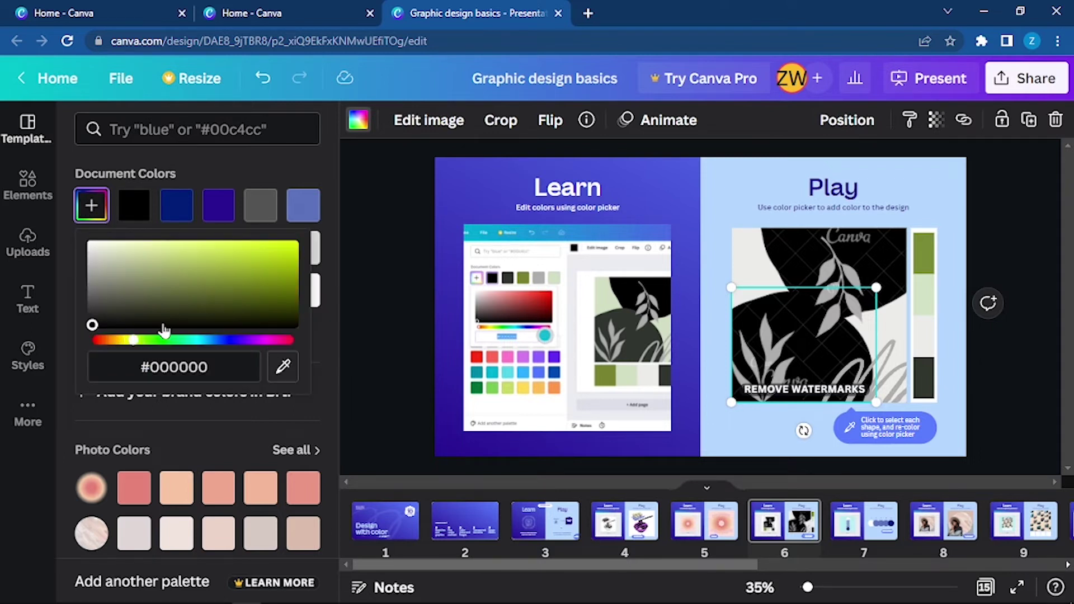
drag(159, 296, 795, 330)
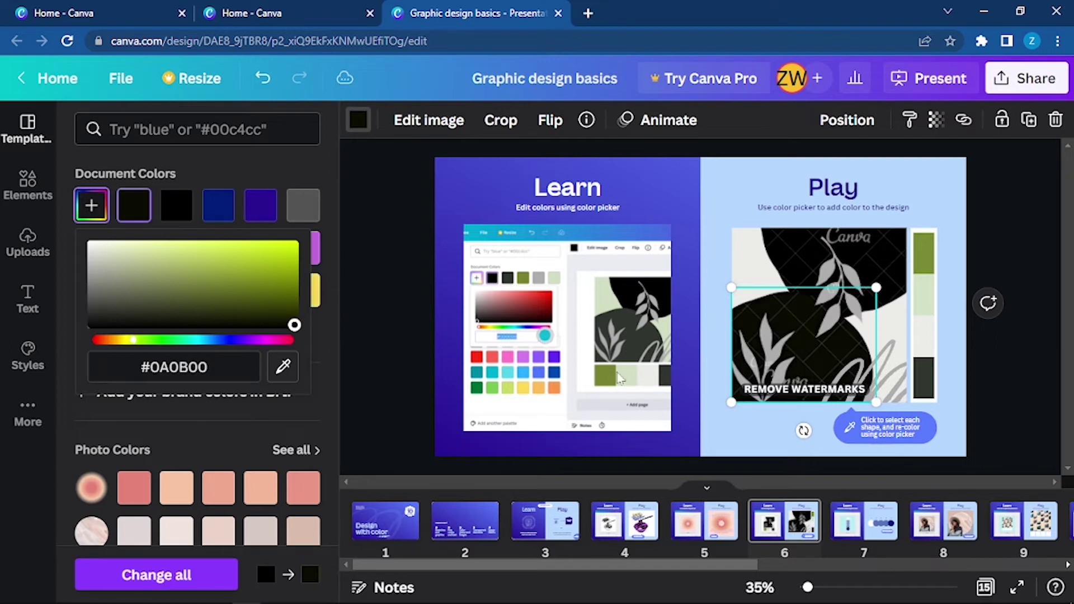
click(211, 374)
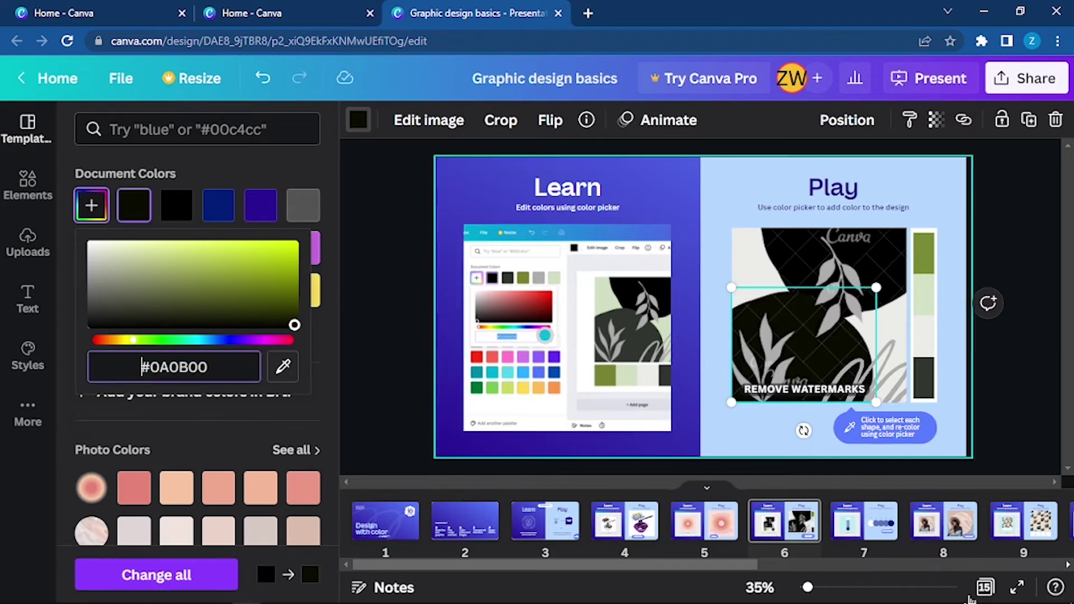
click(856, 527)
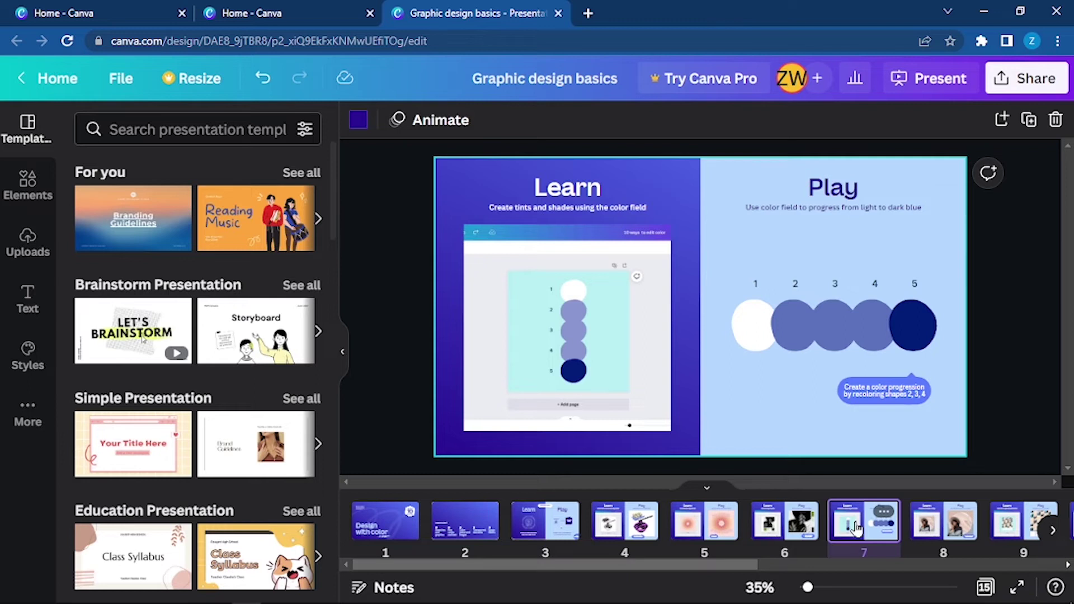
- Play the colour progression demo and check circle 5's colour options before going to slide 8
click(573, 346)
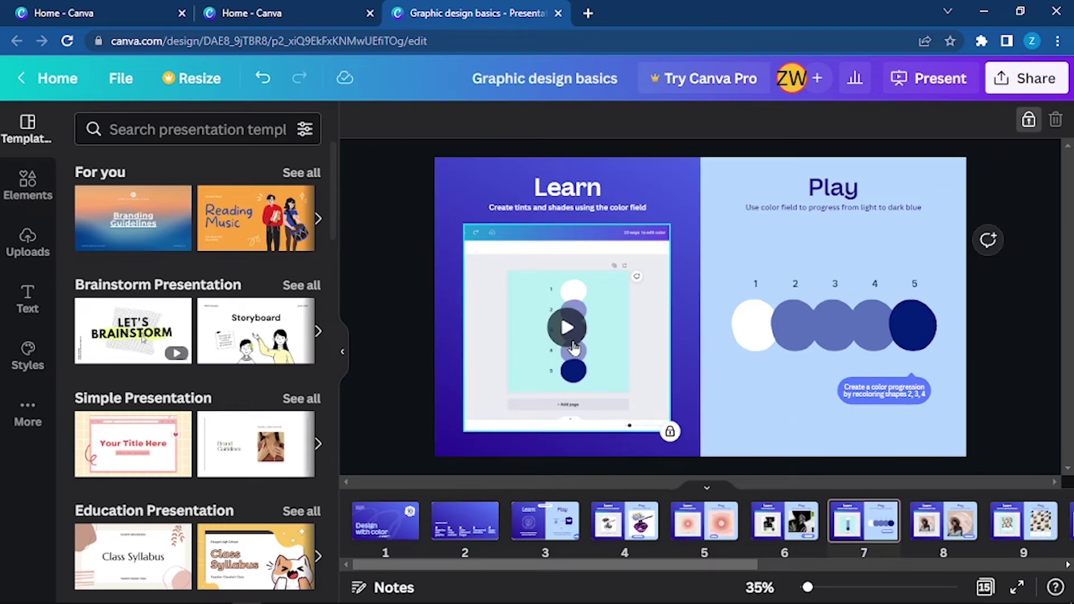
click(574, 346)
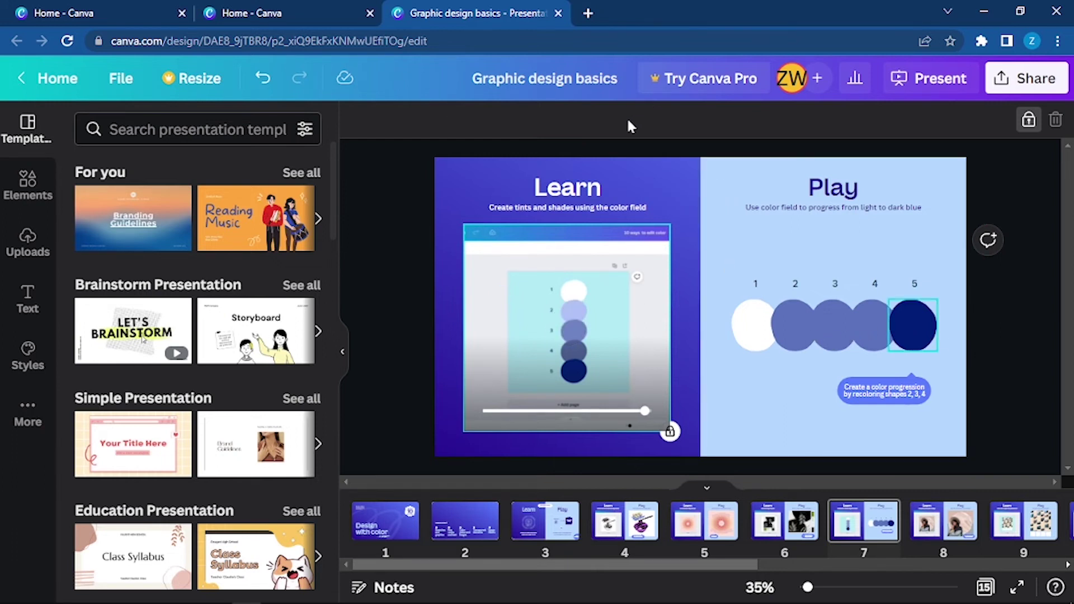
click(913, 325)
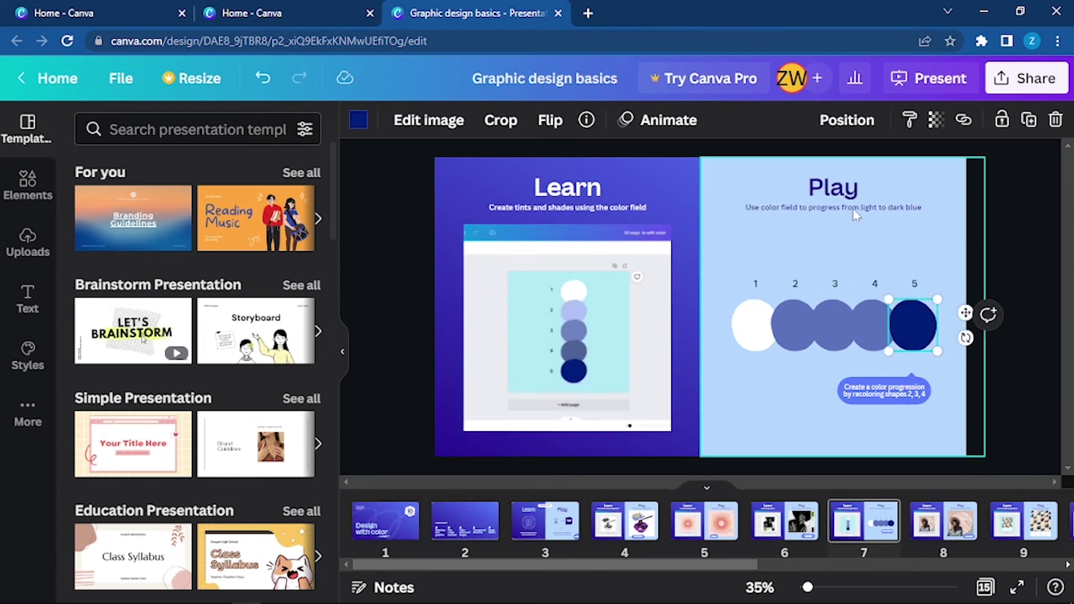
click(359, 121)
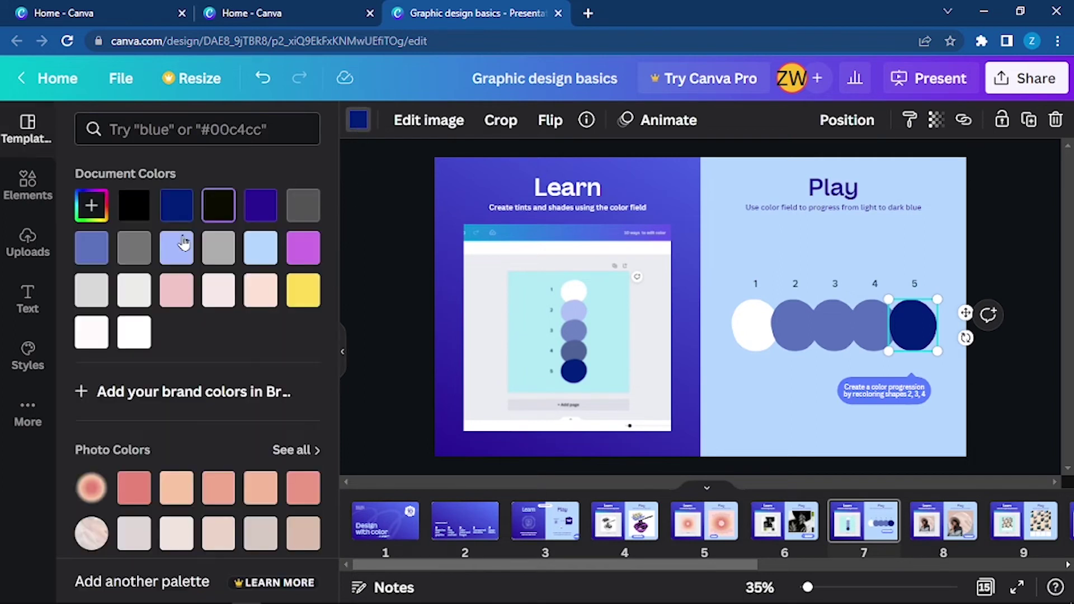
click(361, 124)
click(940, 528)
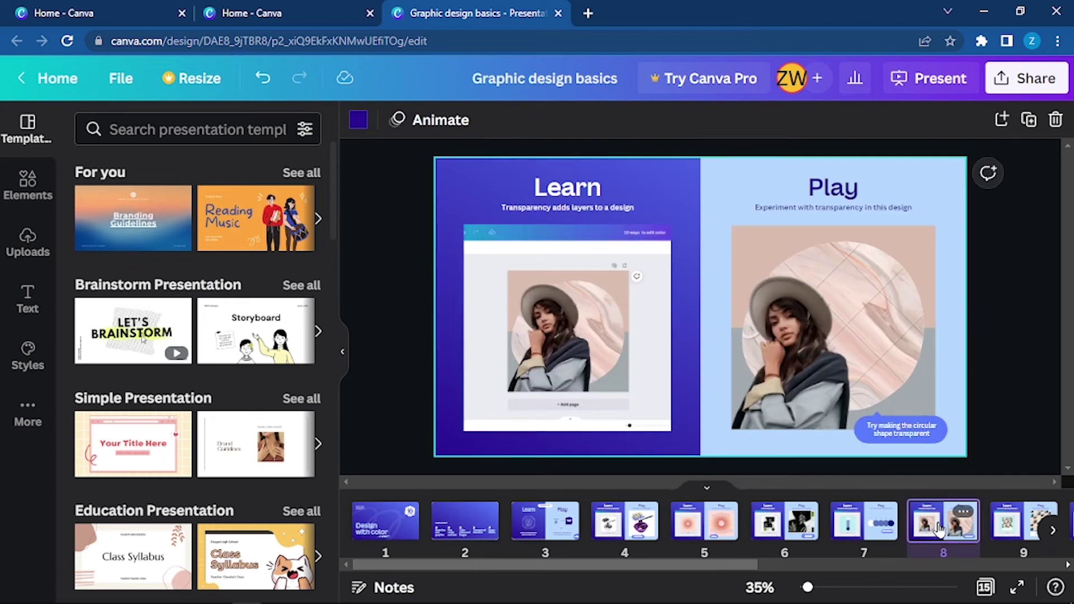
- Play and pause the transparency demo video on the Learn page
click(572, 356)
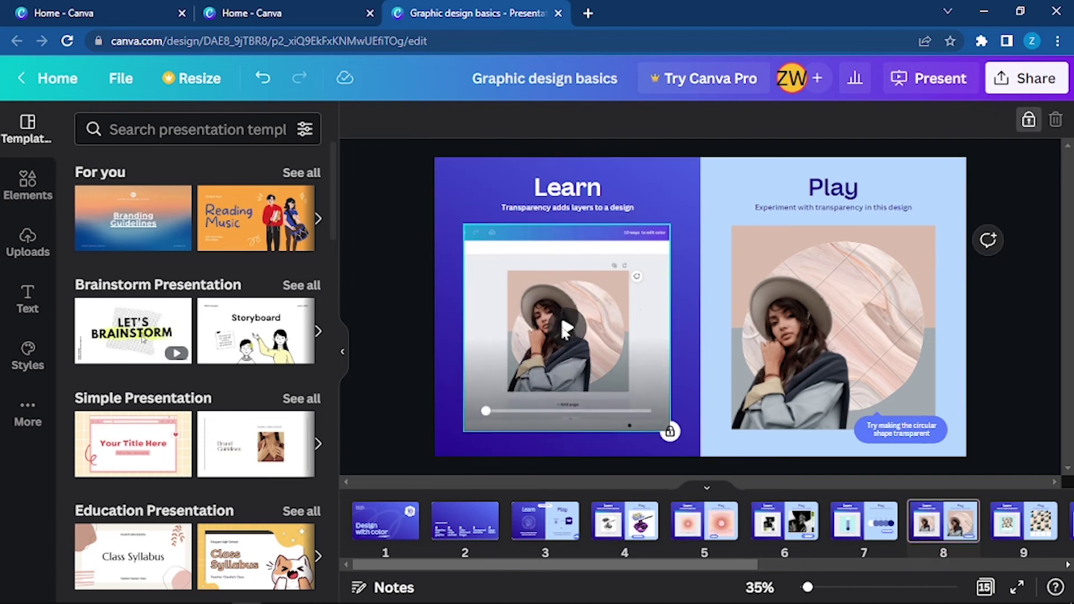
click(565, 333)
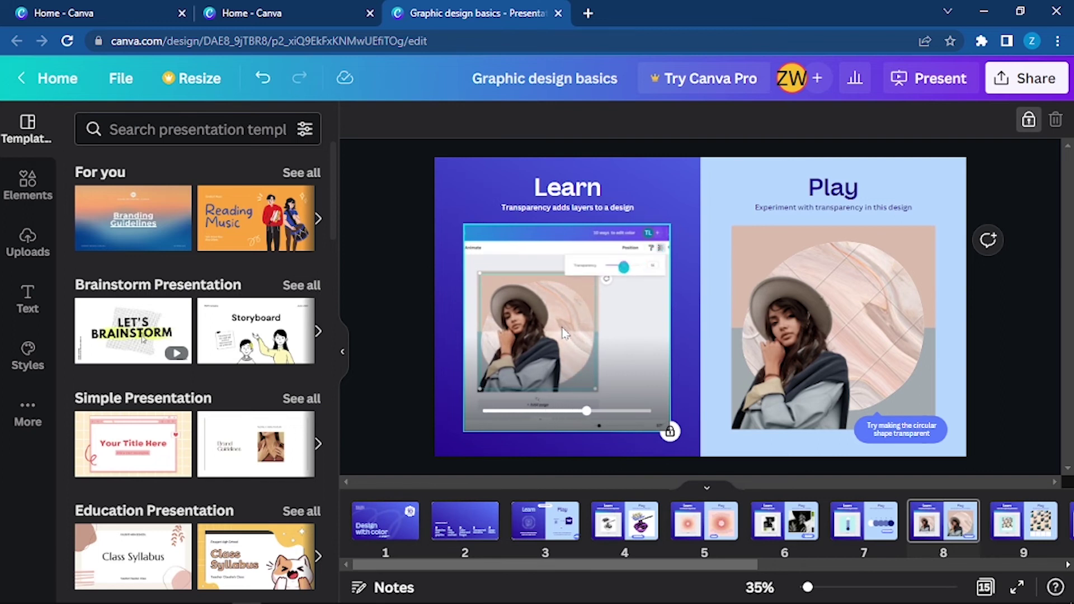
click(564, 333)
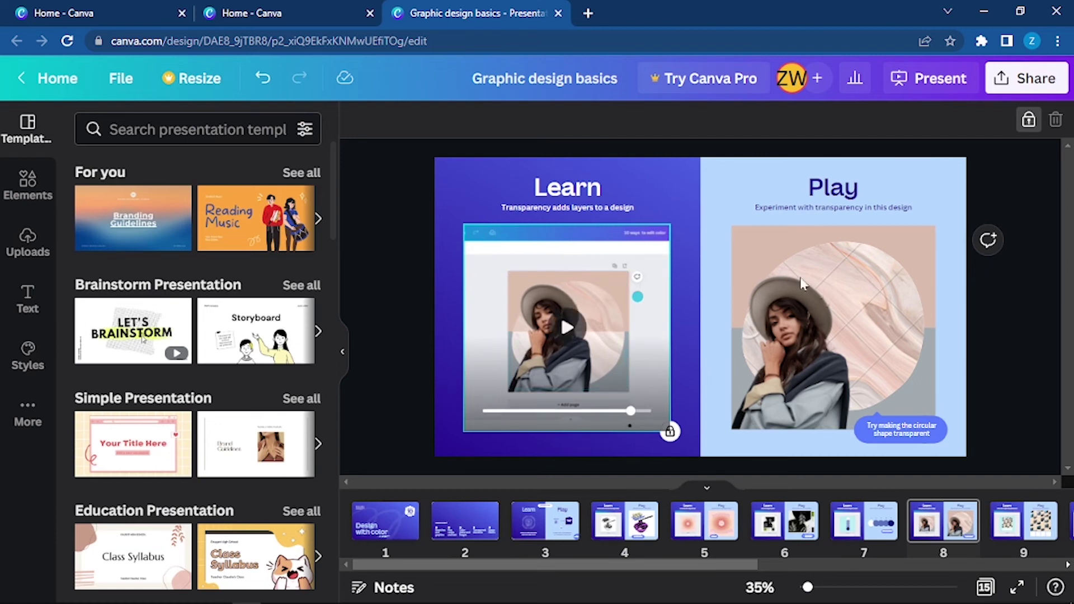
- Set the circular image's transparency to 42 so the background shows through
click(862, 295)
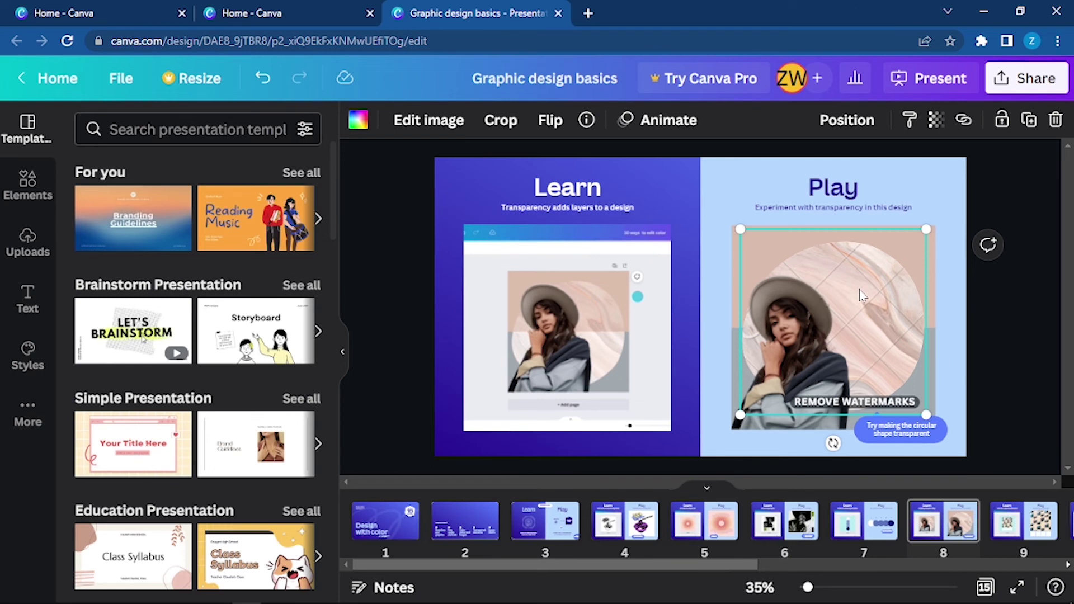
click(940, 130)
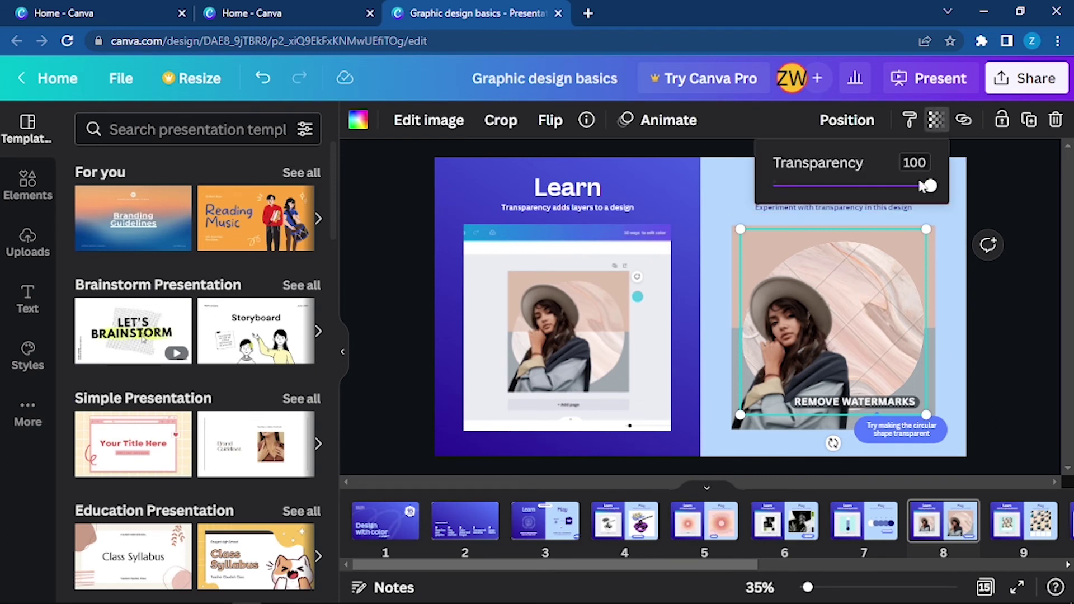
drag(930, 185, 839, 186)
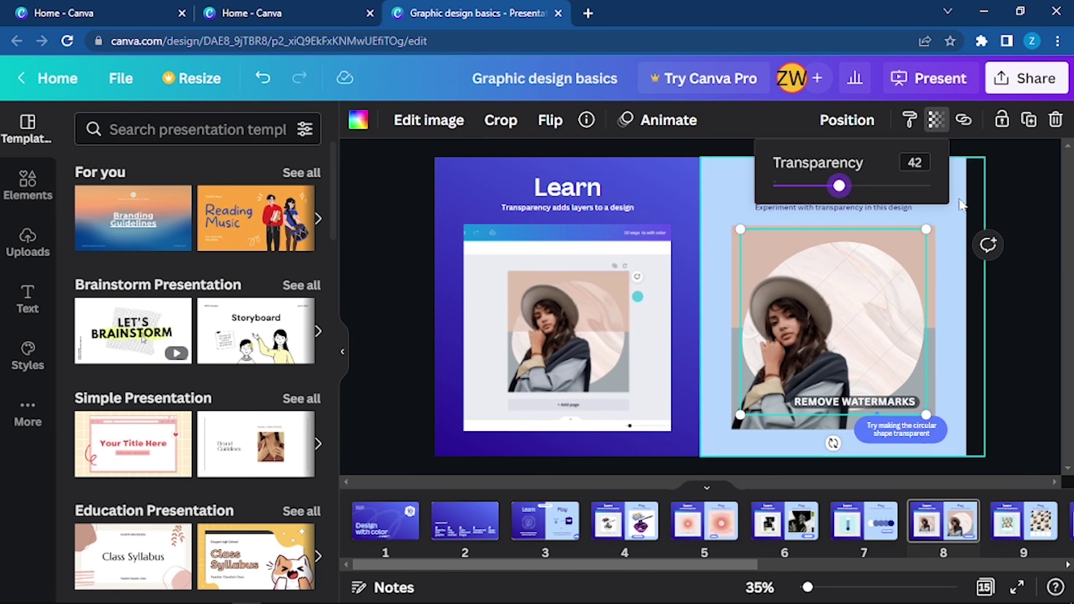
click(961, 205)
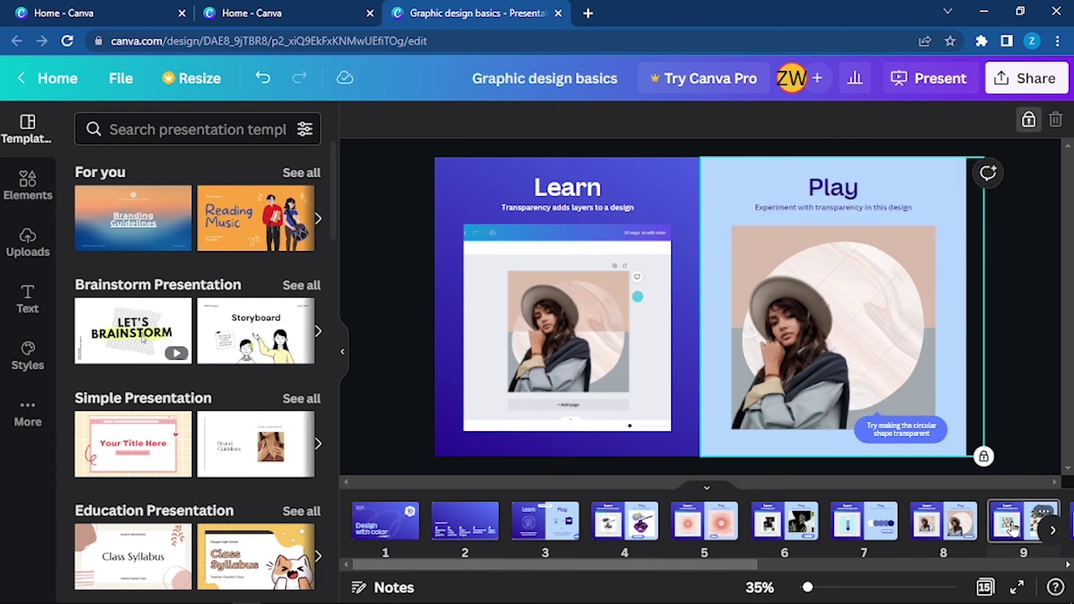
- Go to slide 9 and start the 'Photo color' palette shortcut demo video
click(1011, 528)
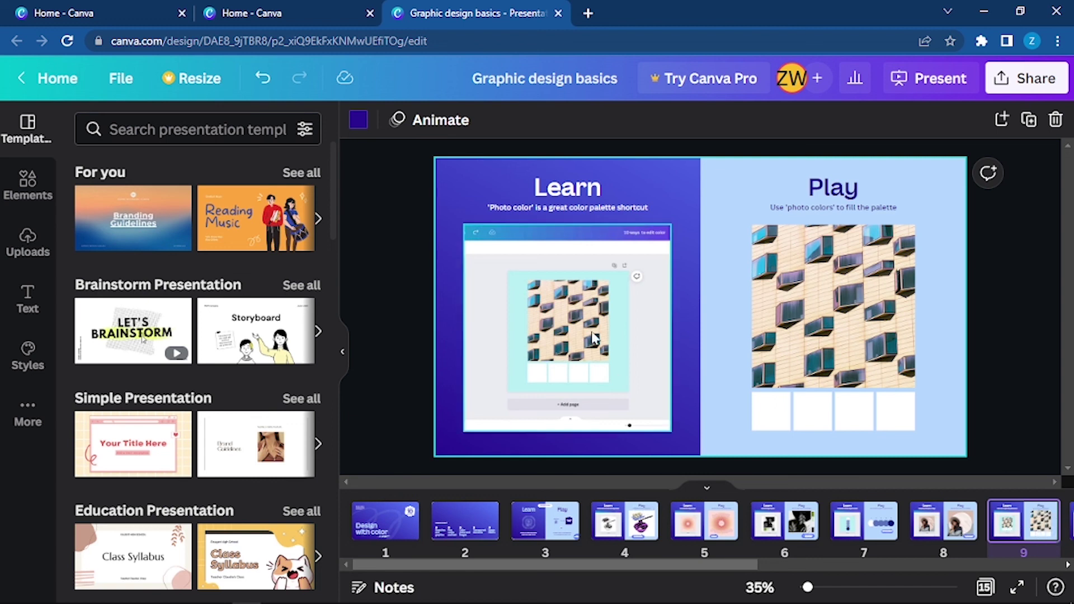
click(594, 356)
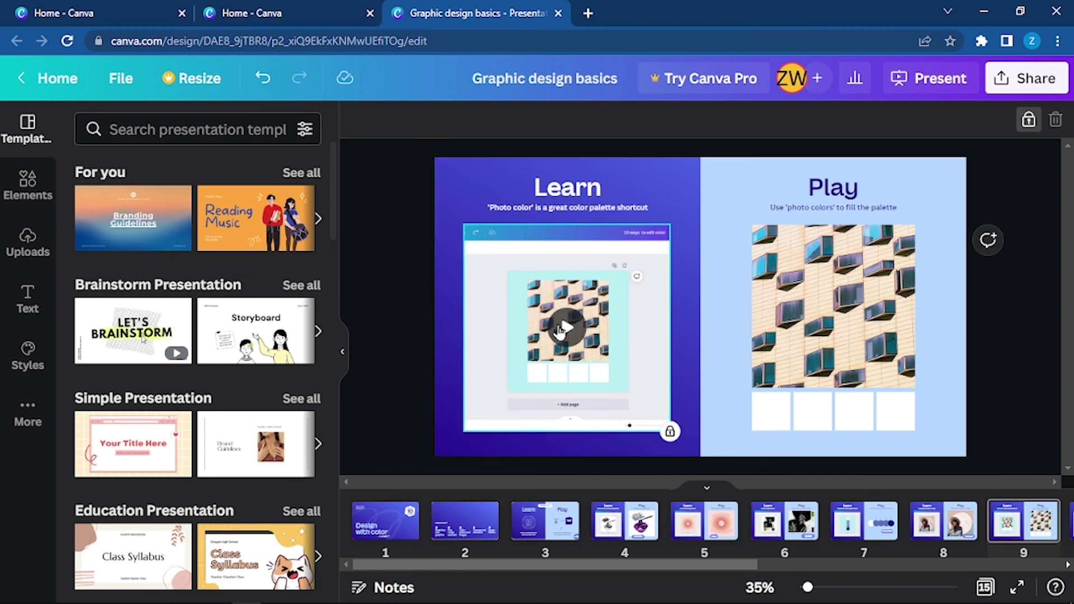
click(560, 331)
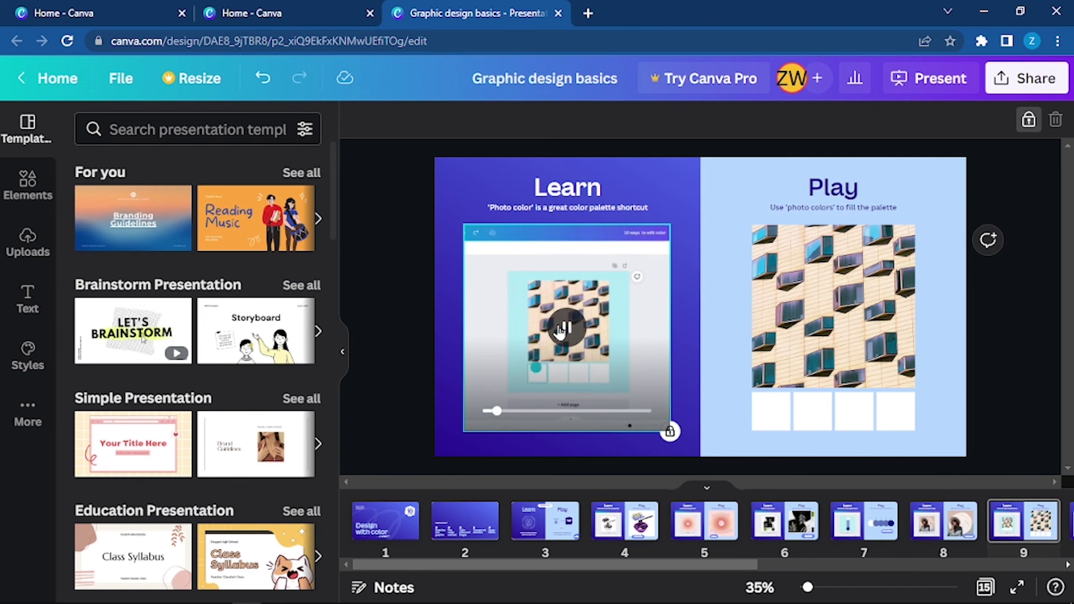